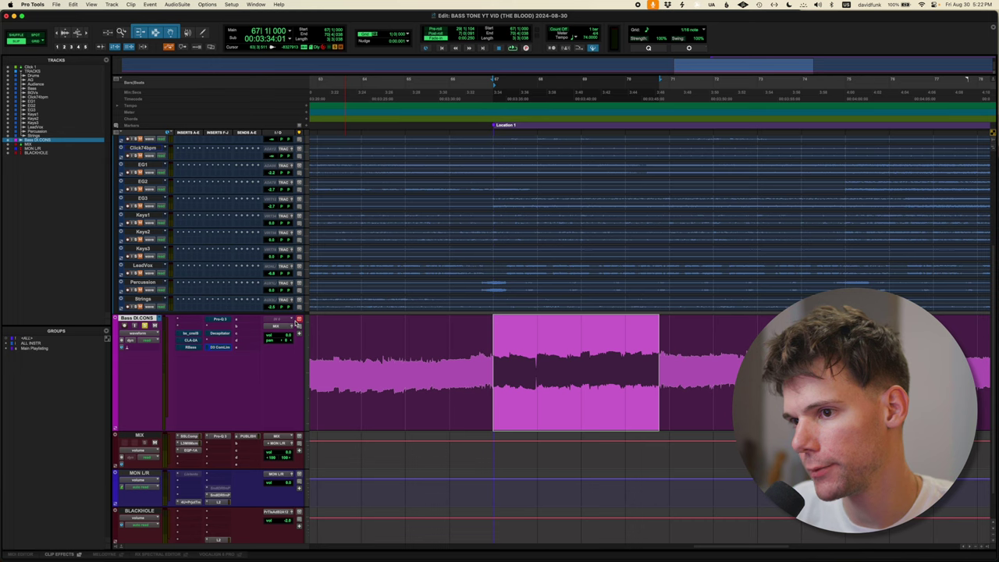
- Audition the raw bass section, then open the SSL 4000 E on Bass DI.CONS and reposition it
key("space")
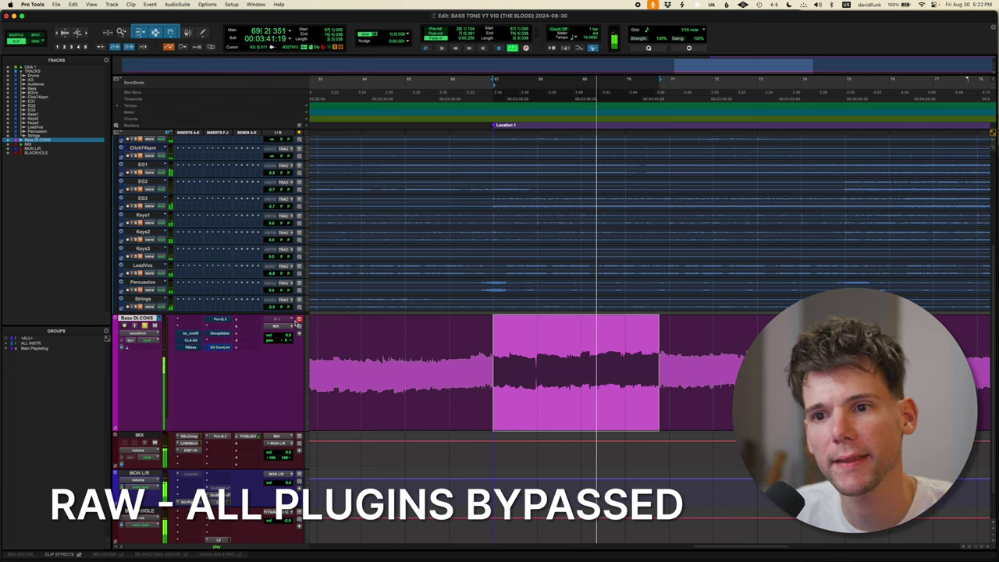
key("space")
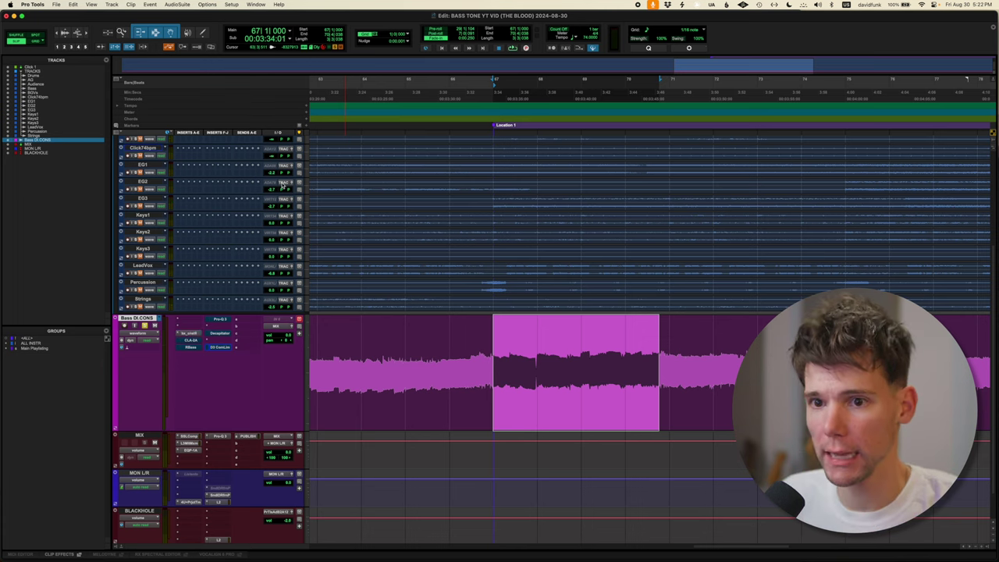
left_click(190, 335)
left_click_drag(408, 115, 331, 101)
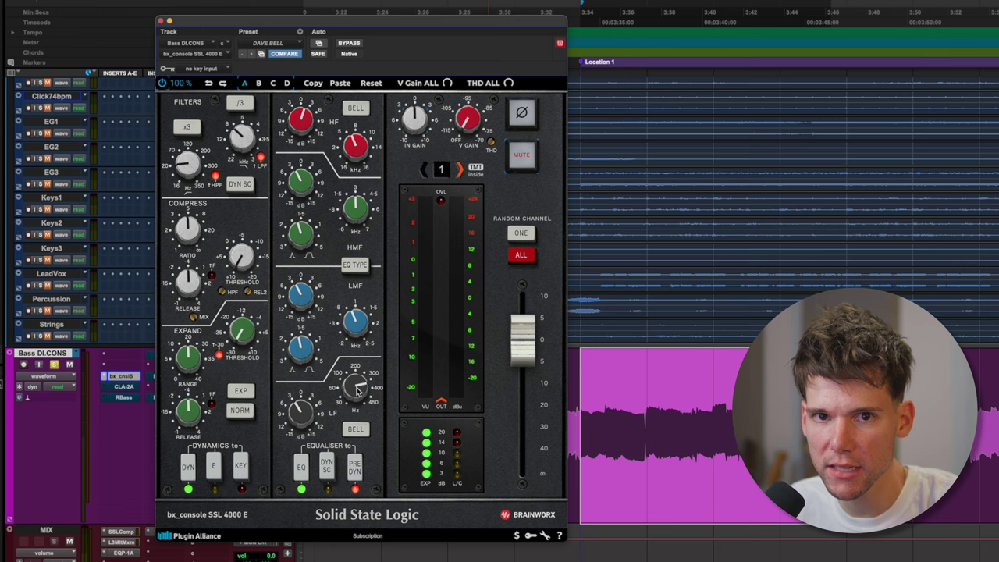
- During playback, lower the SSL low band gain to -2.5 dB
key("space")
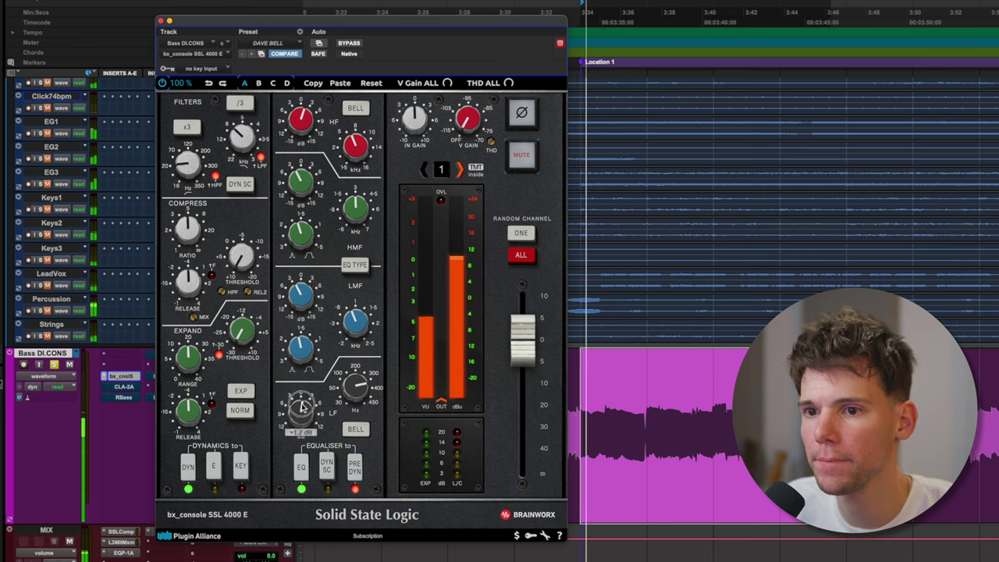
mouse_move(355, 382)
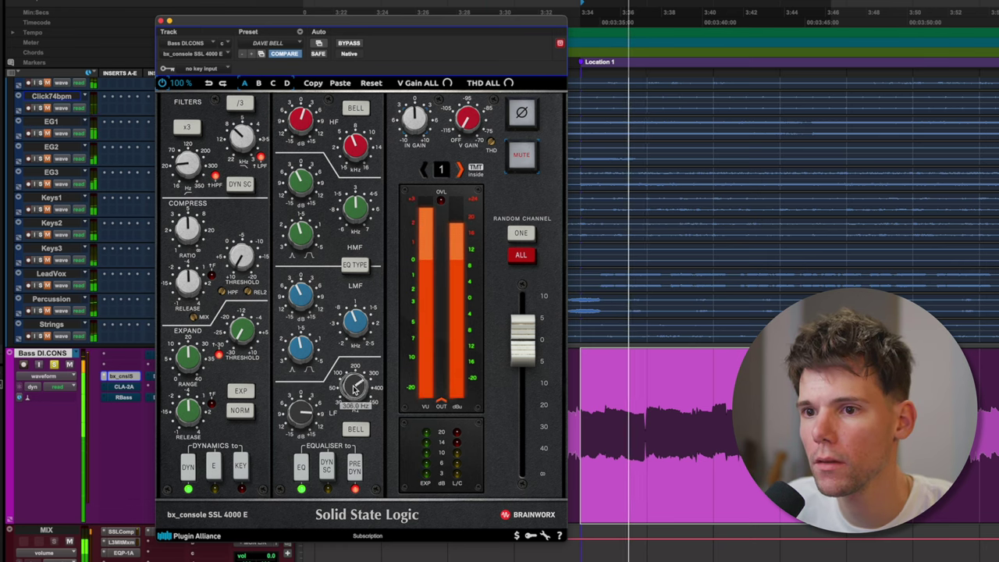
left_click_drag(302, 412, 304, 422)
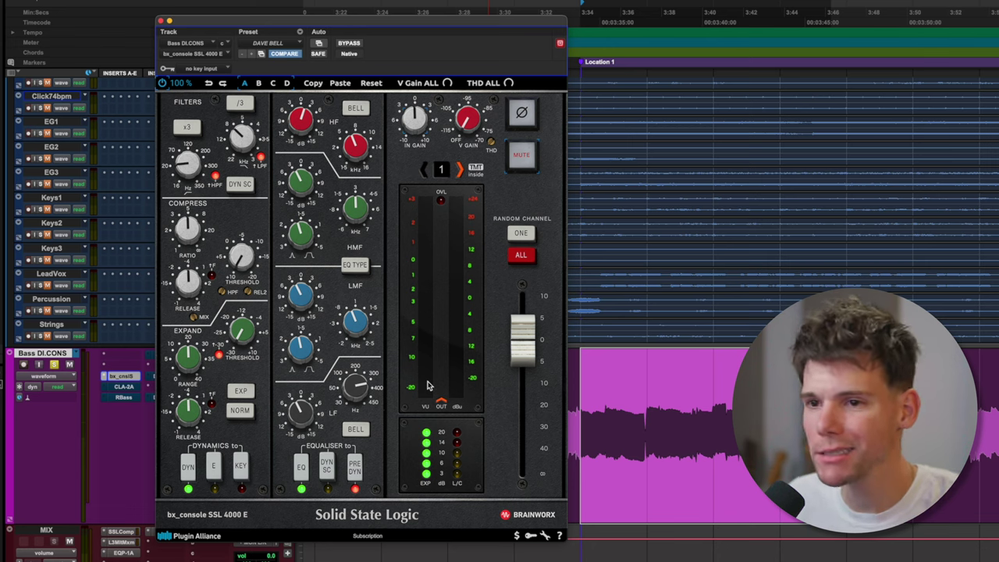
- Set the low-mid frequency to about 886 Hz and cut its gain slightly
mouse_move(350, 322)
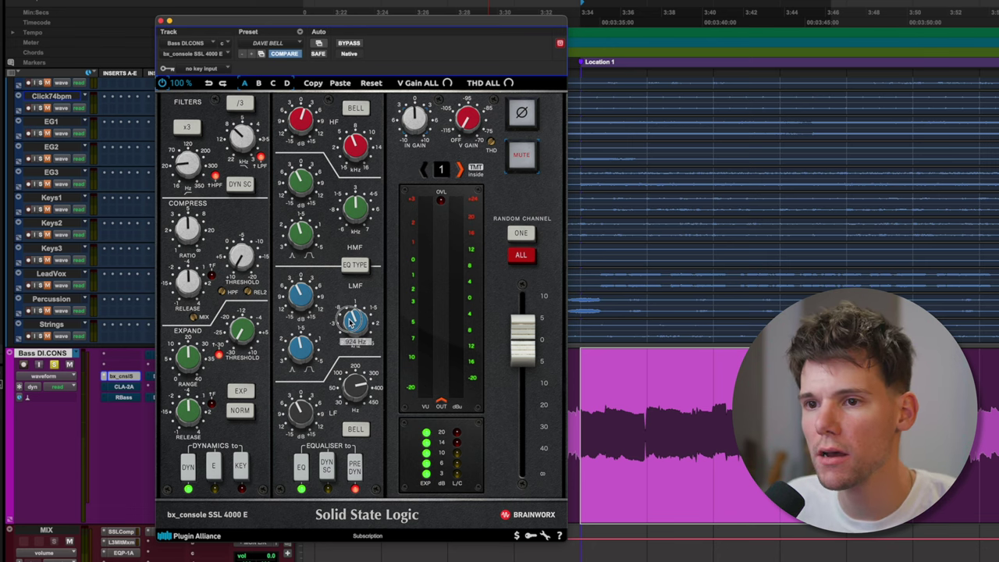
key("space")
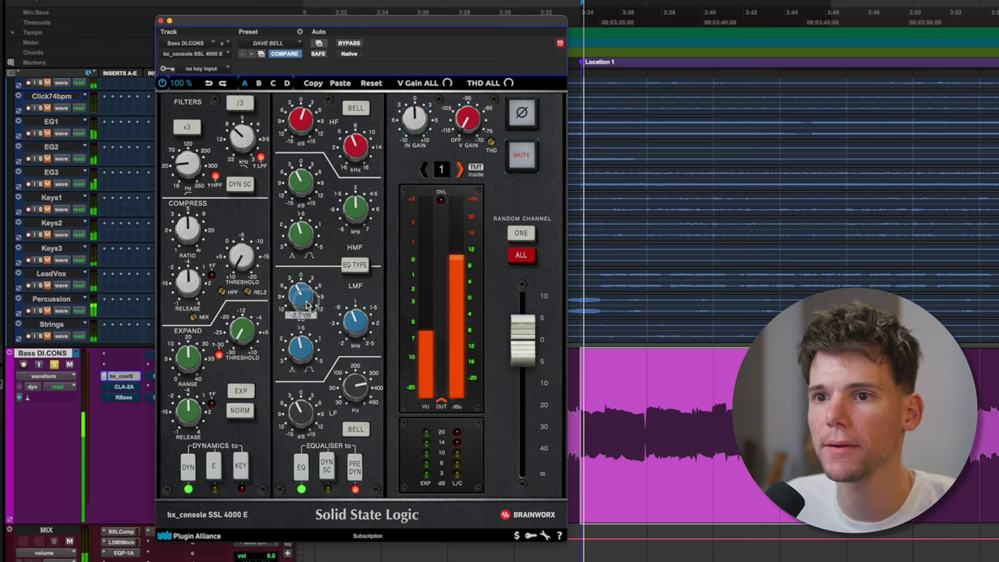
left_click_drag(352, 329, 353, 324)
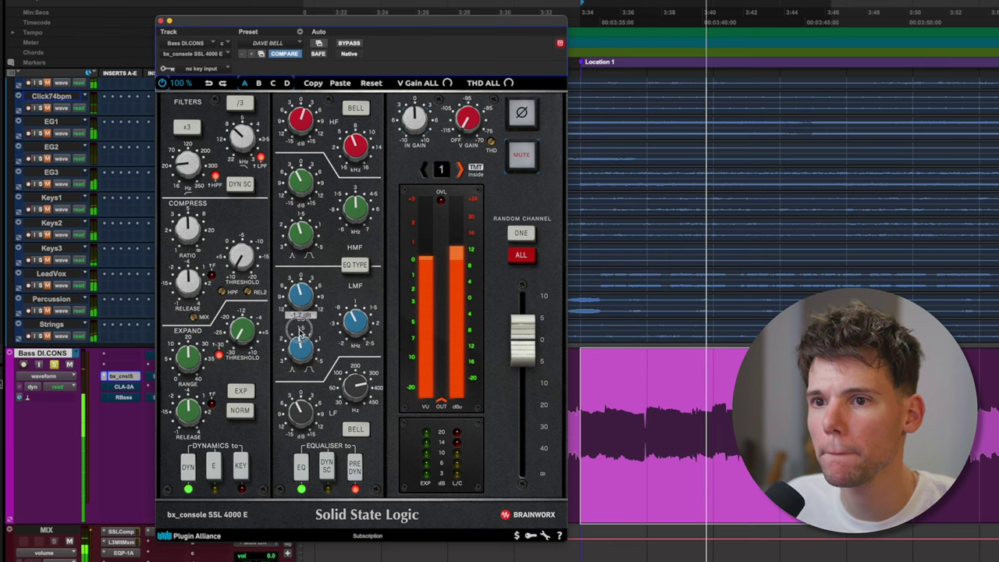
left_click_drag(303, 295, 308, 310)
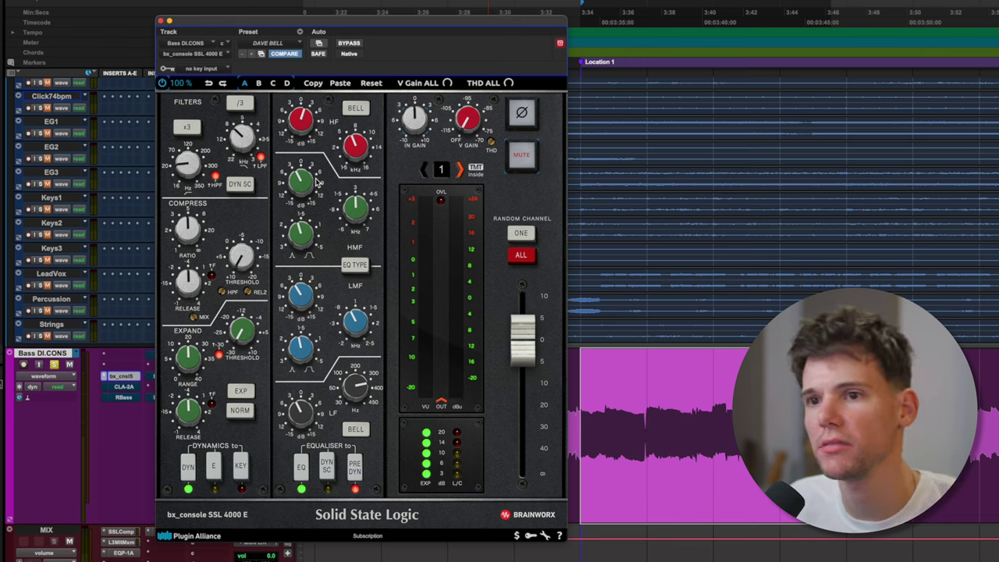
- While playing back, cut the SSL high-mid band by 3.2 dB
mouse_move(361, 214)
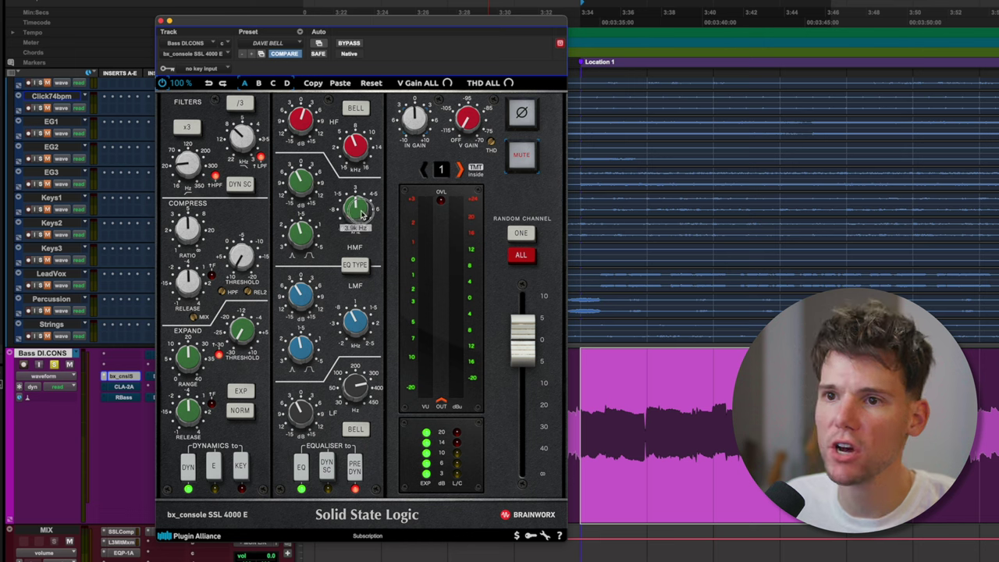
key("space")
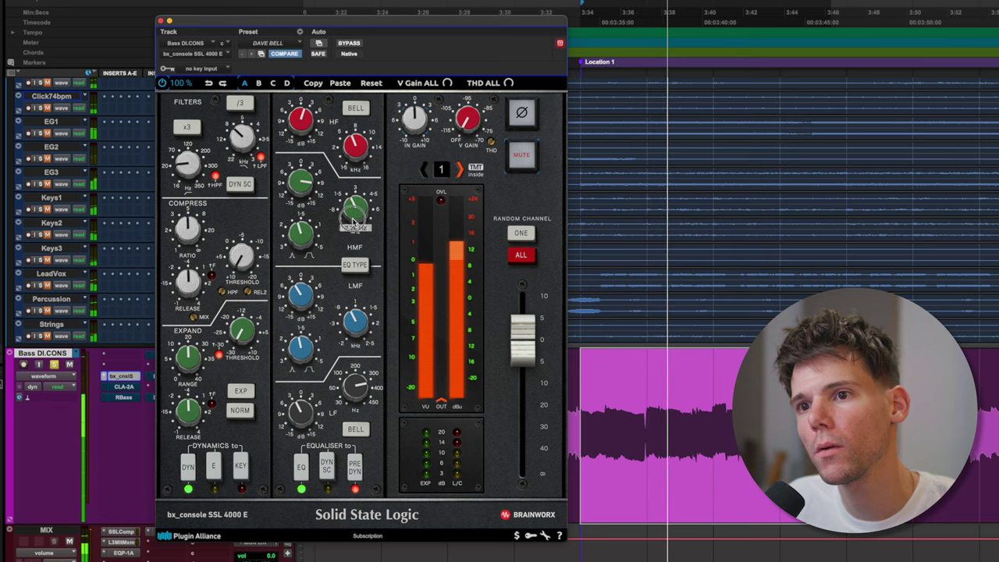
mouse_move(302, 194)
left_mouse_down()
mouse_move(299, 234)
mouse_move(312, 183)
left_mouse_up()
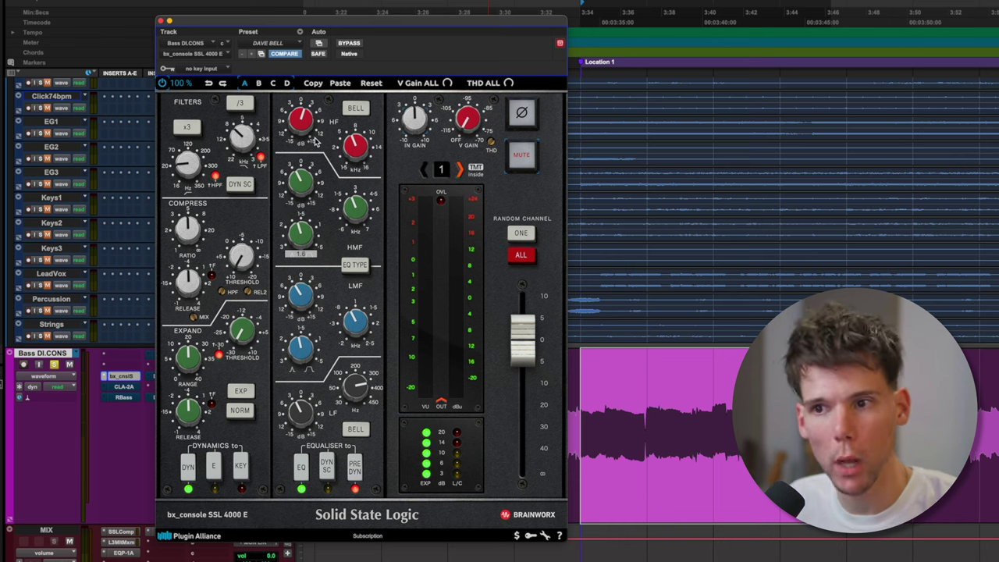
- Raise the SSL high band frequency to about 12.1k Hz, then bring up the CLA-2A compressor
key("space")
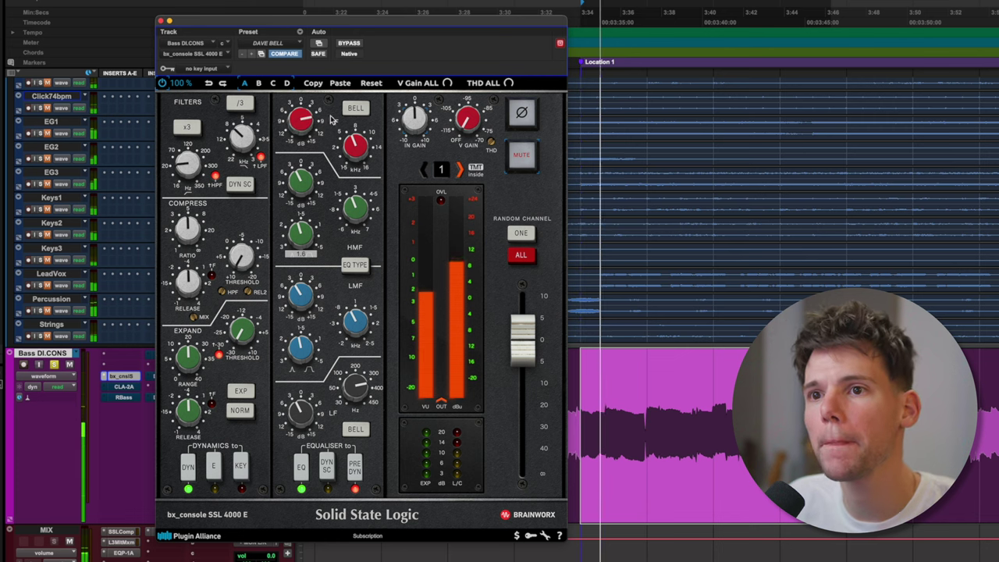
mouse_move(353, 143)
left_mouse_down()
mouse_move(353, 109)
mouse_move(356, 143)
left_mouse_up()
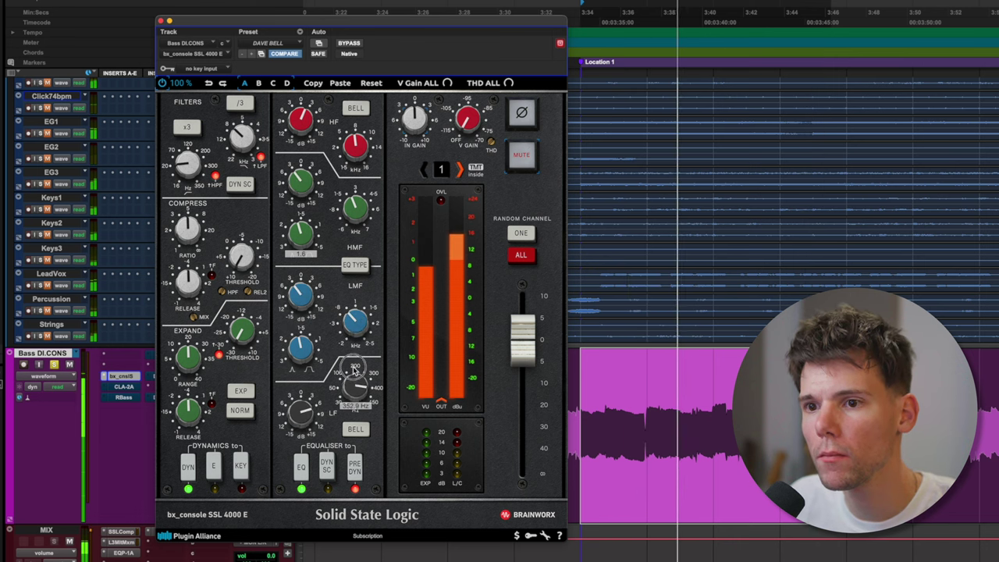
scroll(353, 374, "down", 2)
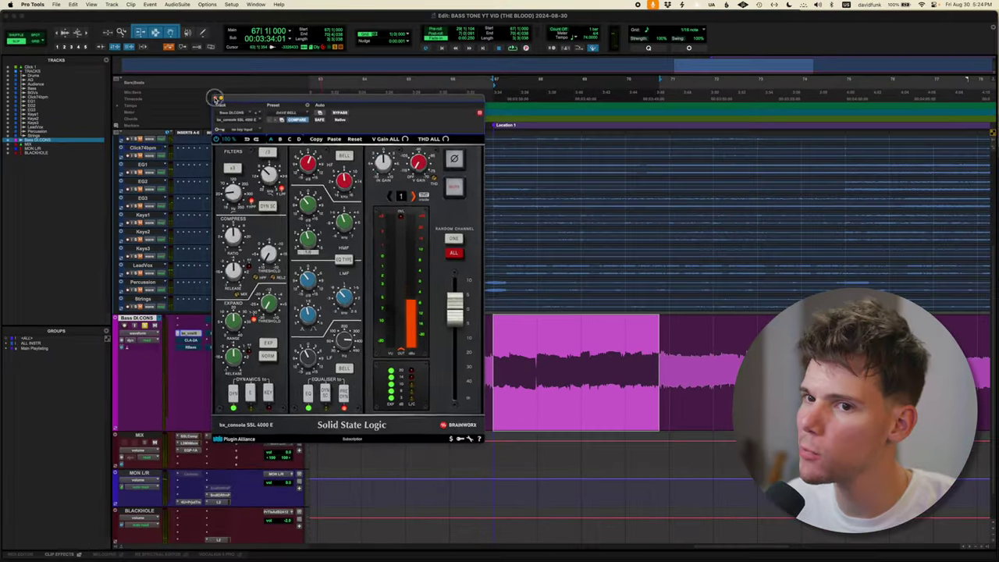
left_click(187, 342)
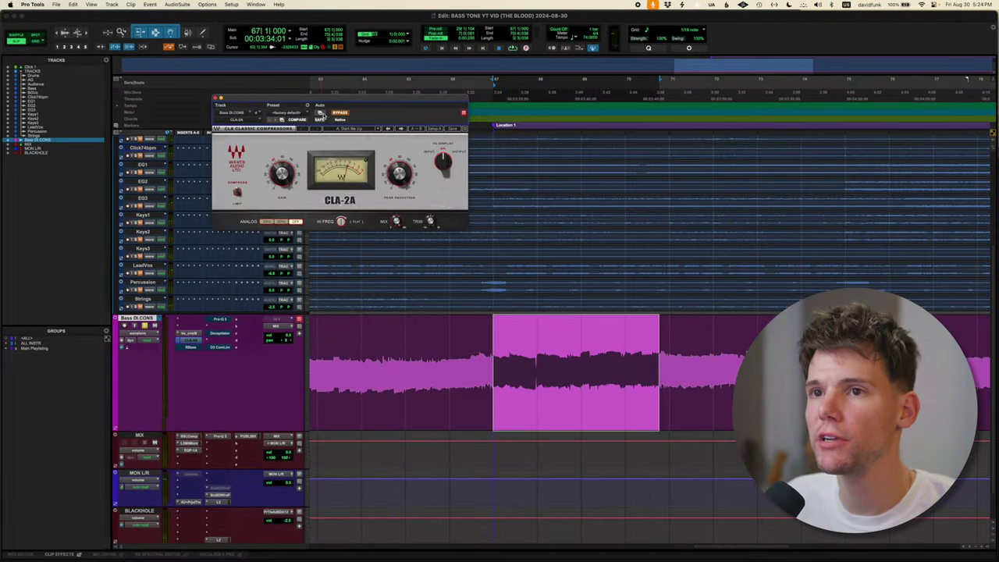
- Move the CLA-2A window to the right
left_click_drag(359, 92, 417, 119)
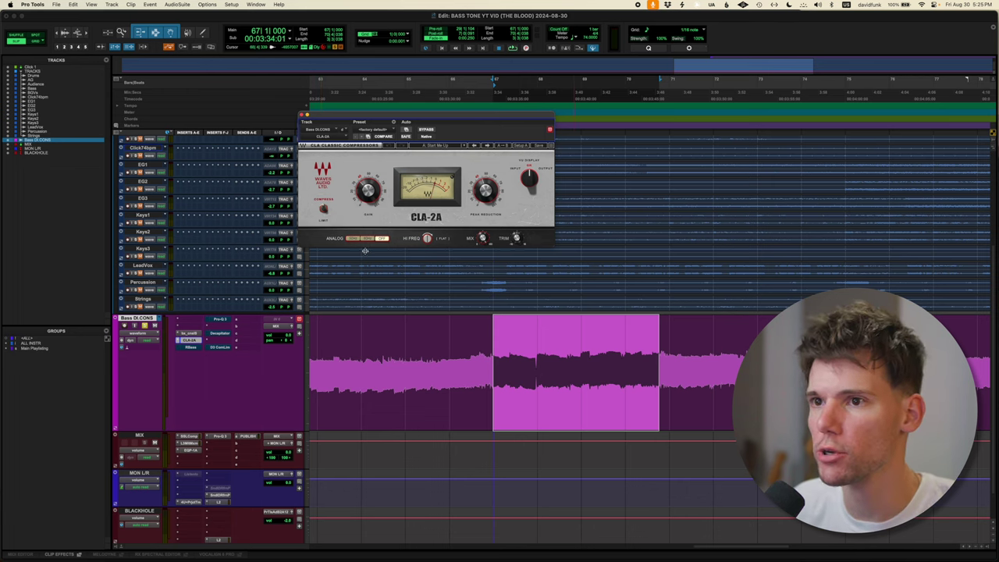
- Open RBass on Bass DI CONS at -10.6 intensity, A/B its bypass, and bring up Pro-Q 3
left_click(188, 346)
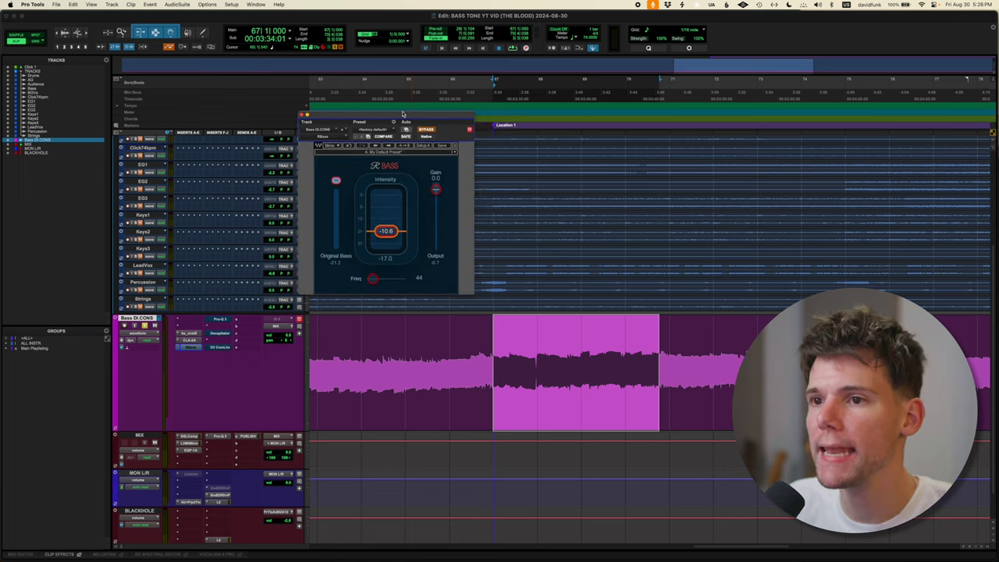
left_click_drag(401, 115, 417, 110)
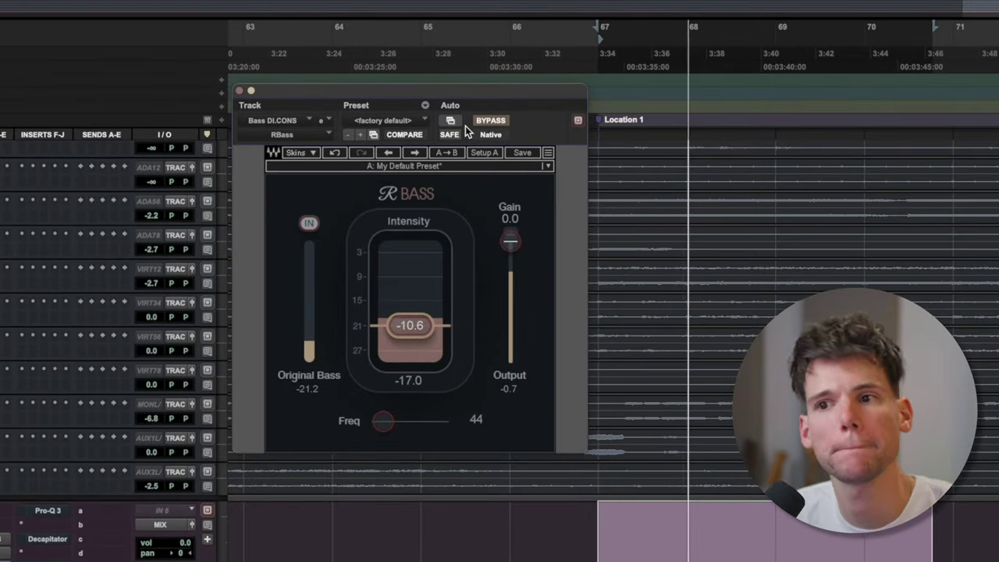
left_click(497, 120)
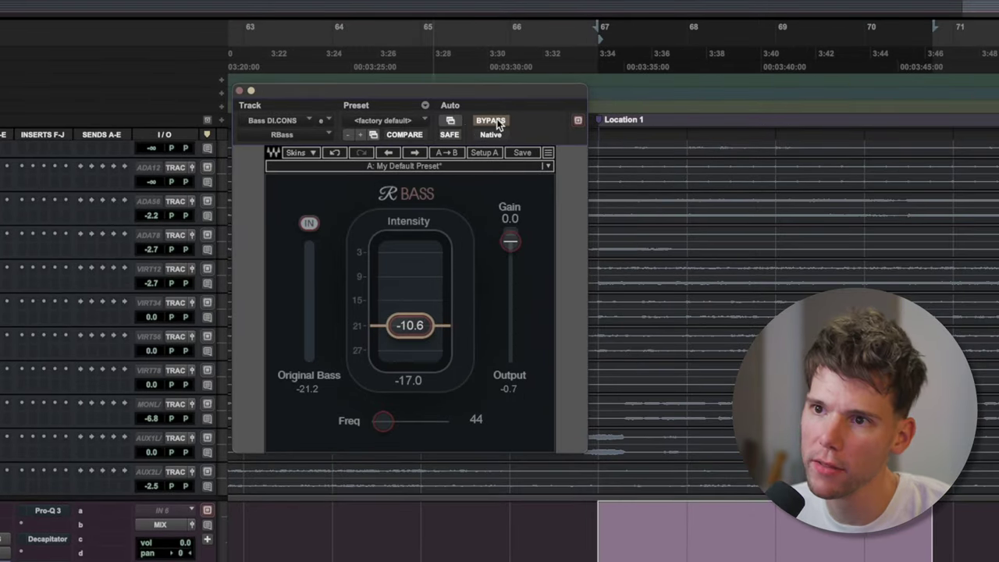
left_click(496, 120)
key("space")
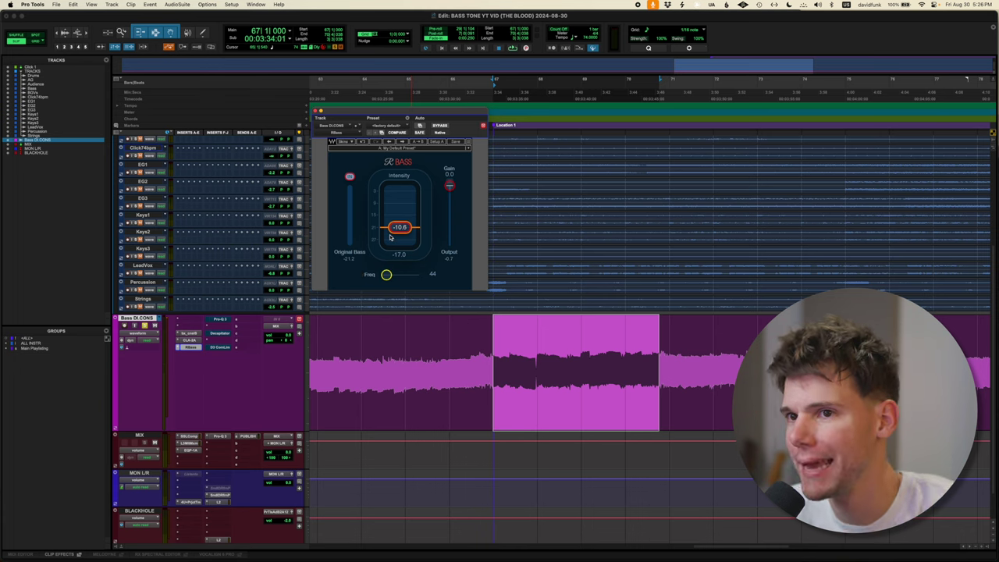
left_click(220, 319)
- Raise the Pro-Q 3 window, A/B it with bypass and leave it engaged, then open Decapitator
left_click_drag(470, 109, 473, 62)
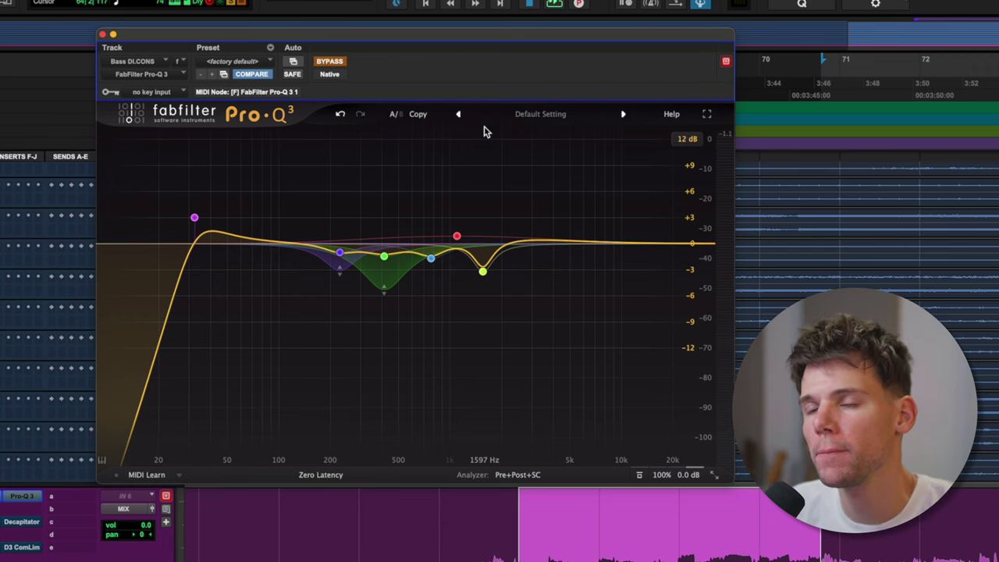
mouse_move(520, 250)
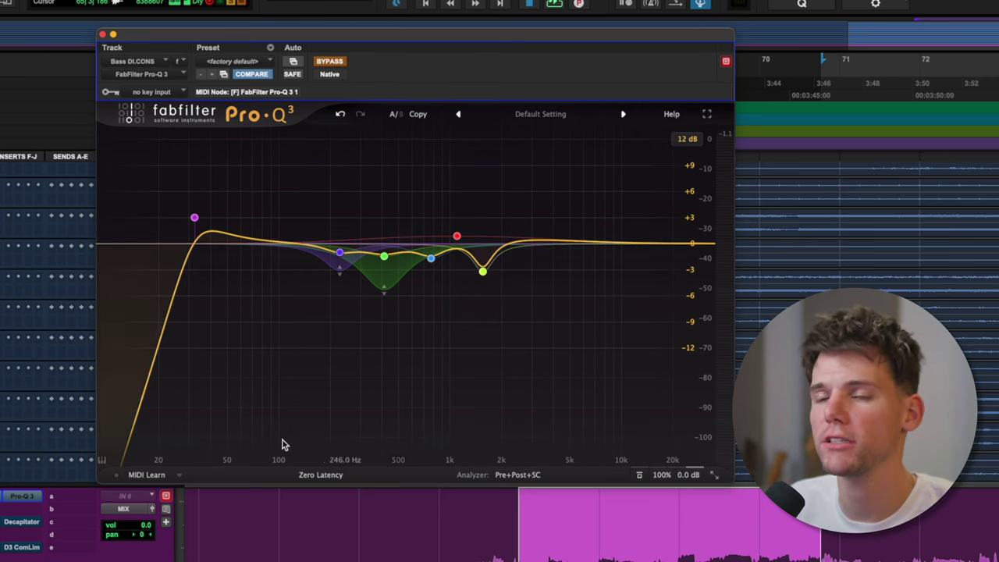
mouse_move(238, 225)
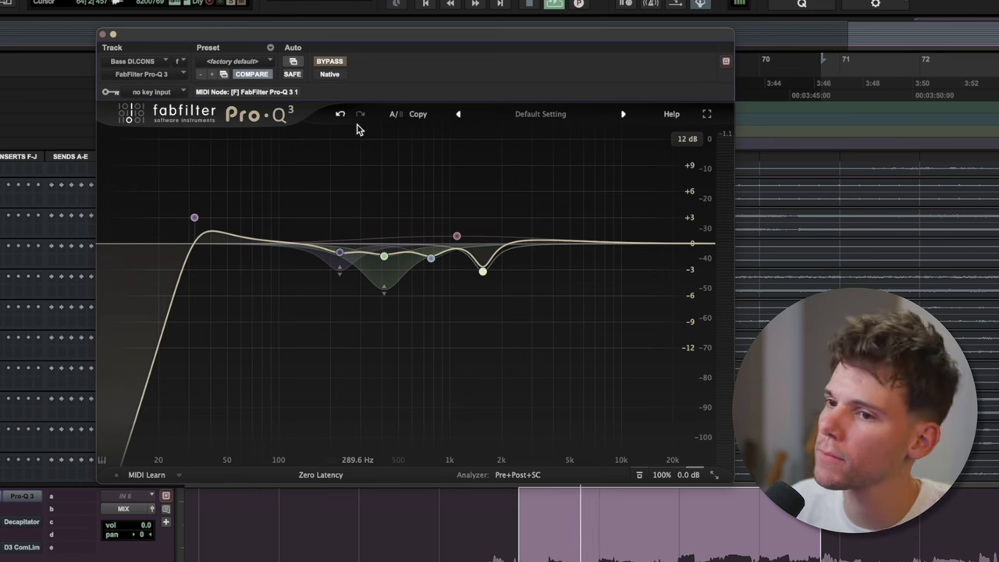
left_click(335, 63)
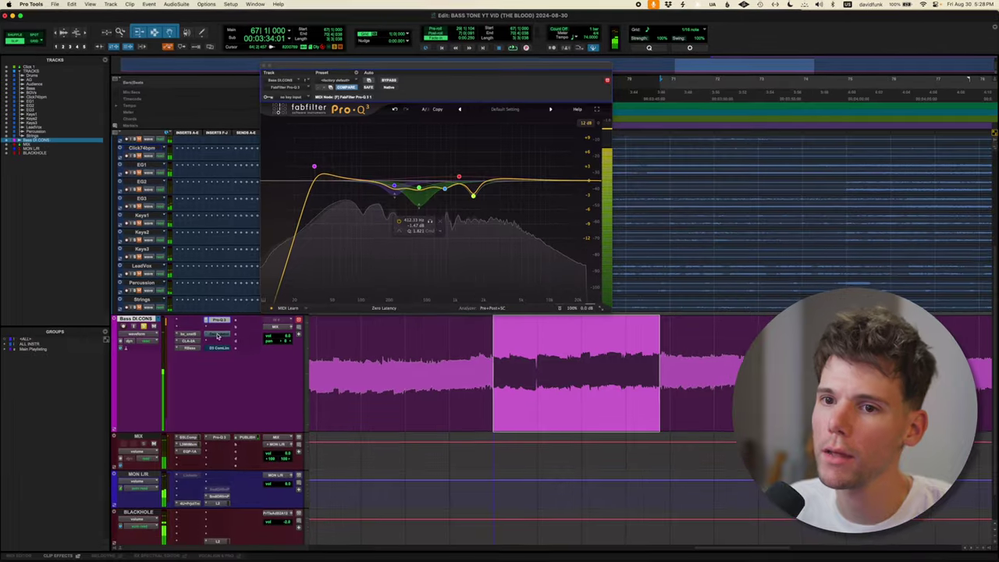
left_click(218, 335)
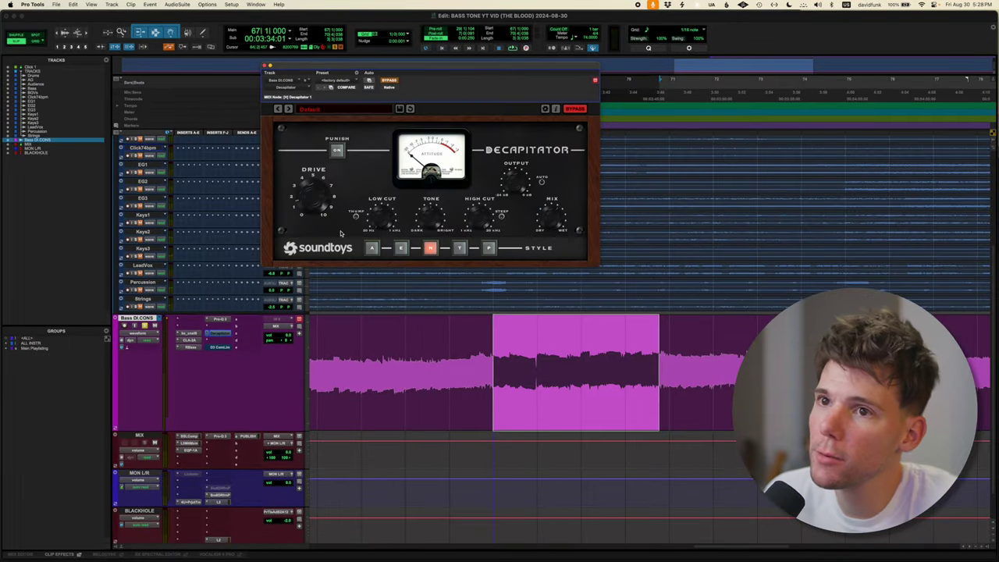
- Un-bypass the Decapitator so its saturation is active on the bass
left_click(578, 109)
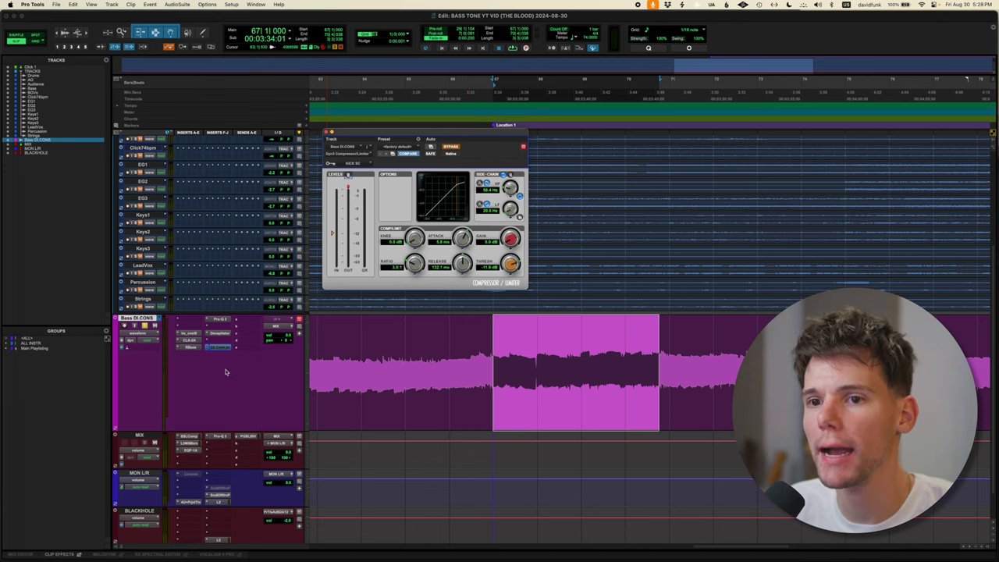
- Scroll the Bass DI CONS inserts up to reach the KICK SC-keyed Dyn3 Compressor/Limiter
scroll(236, 343, "up", 5)
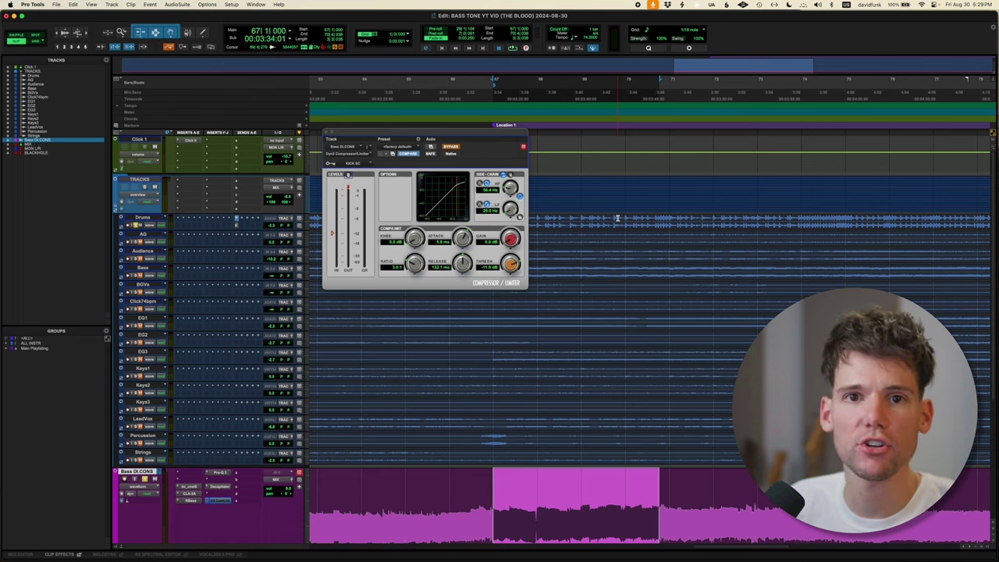
scroll(620, 227, "down", 5)
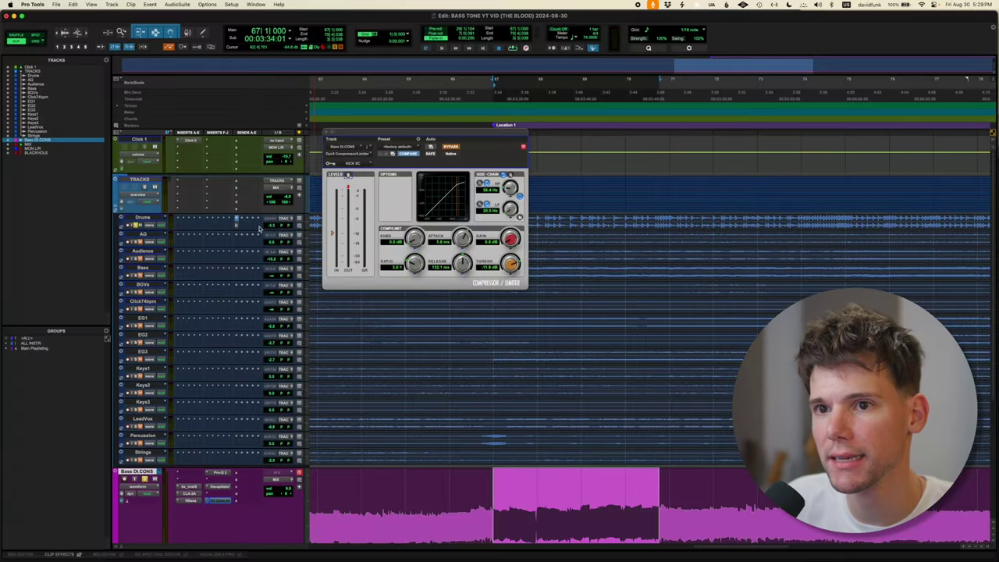
left_click(237, 226)
left_click_drag(199, 216, 563, 125)
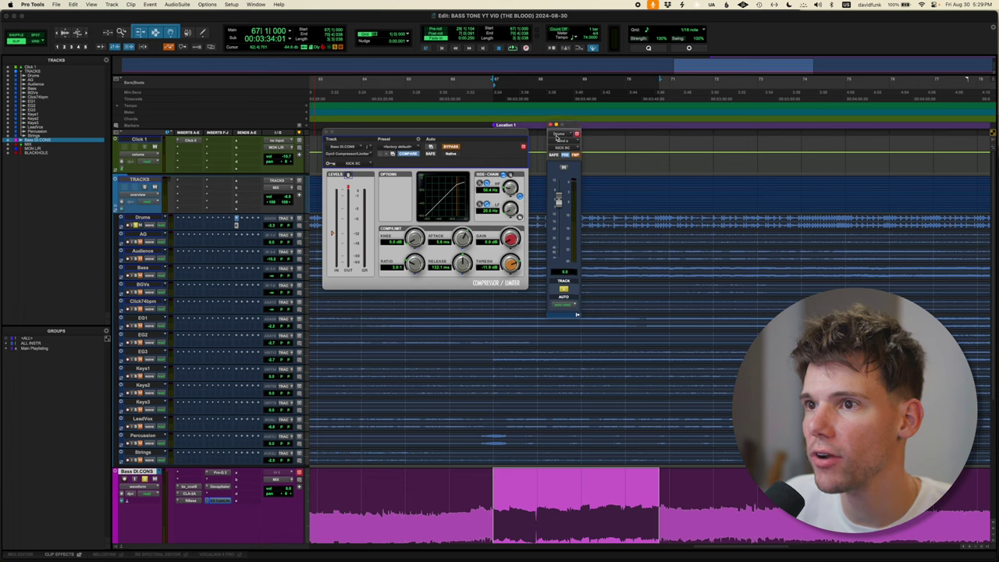
left_click(553, 128)
scroll(528, 418, "down", 5)
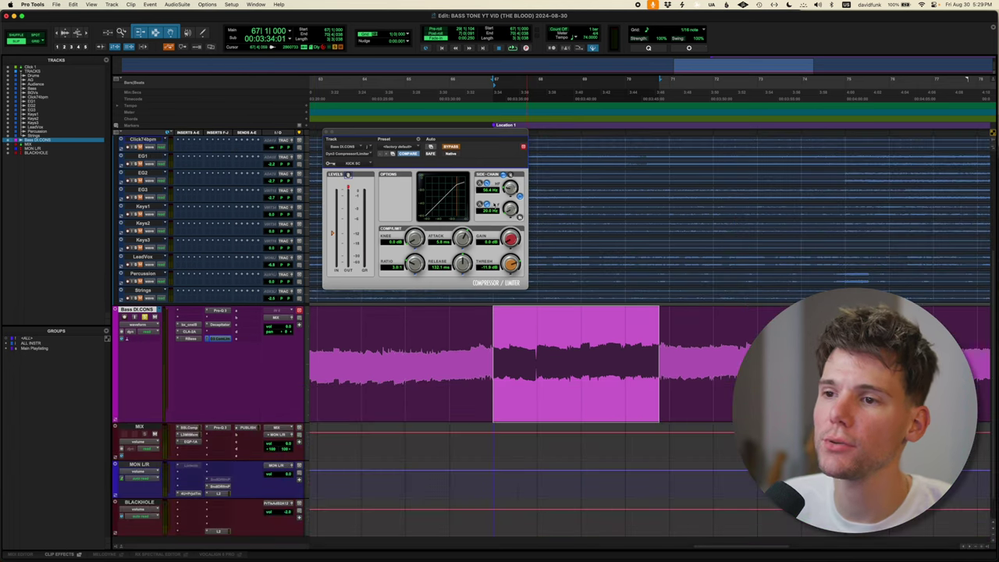
left_click_drag(482, 134, 468, 127)
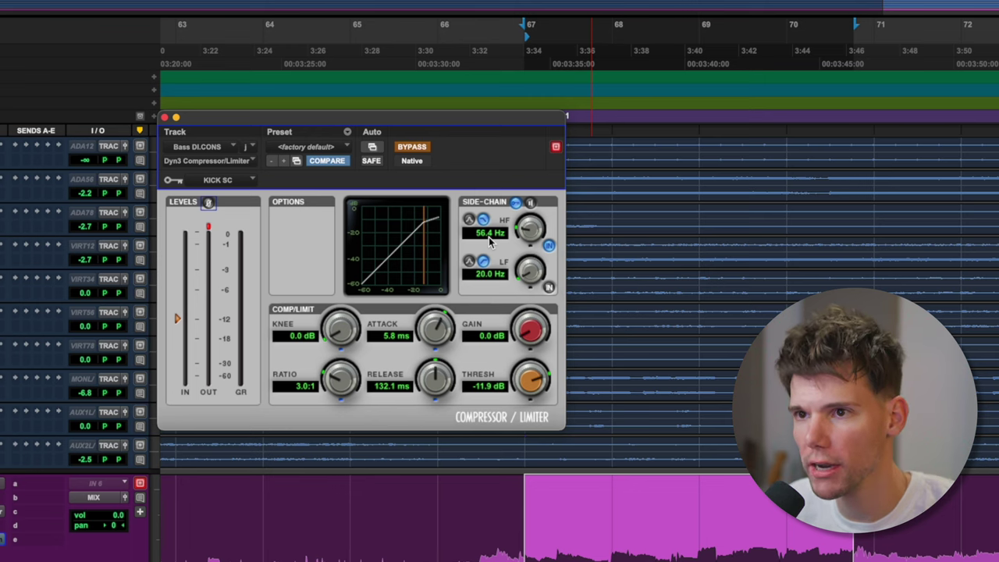
- A/B the kick-keyed Dyn3 compressor during playback and set its threshold to -11.7 dB
left_click(413, 148)
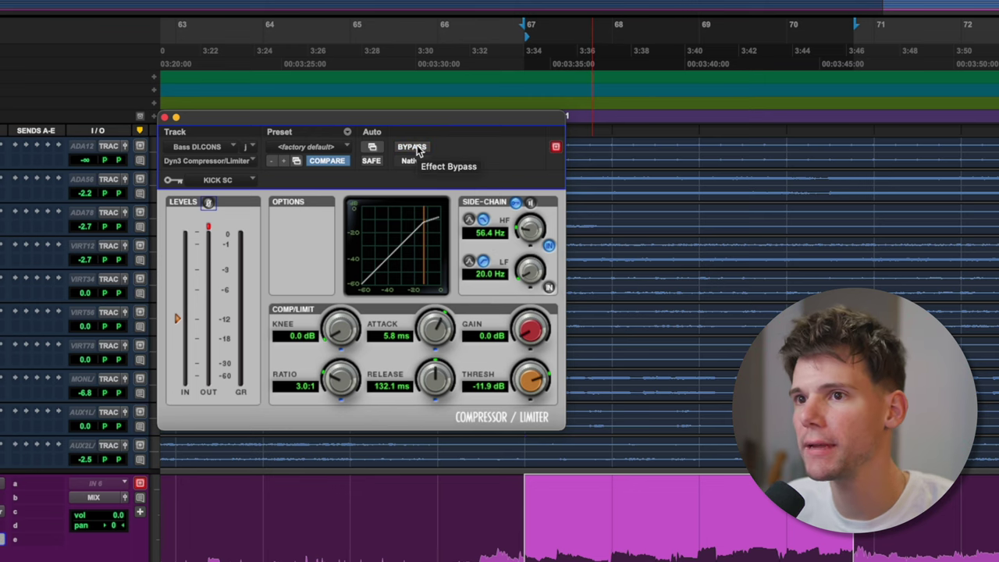
left_click(415, 148)
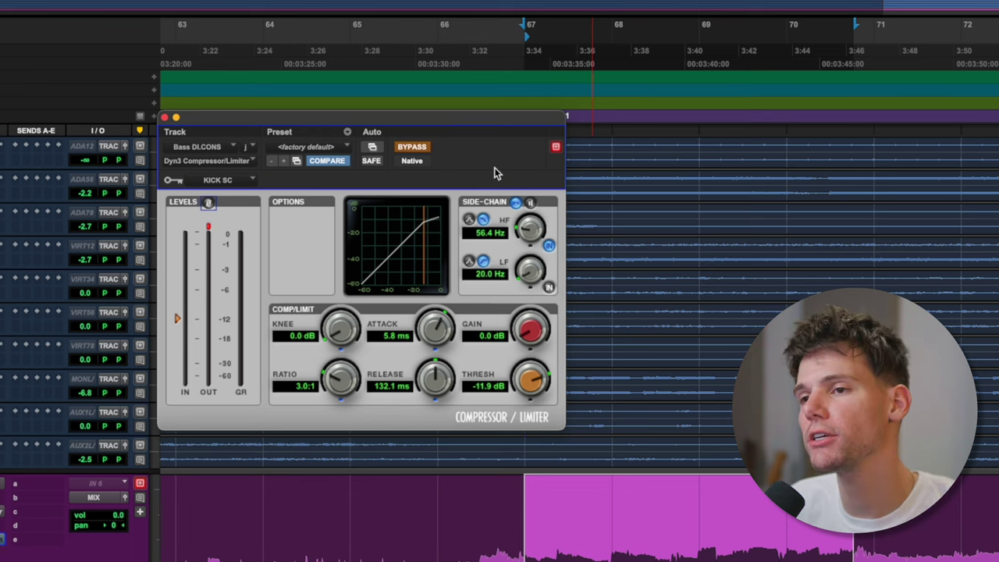
key("space")
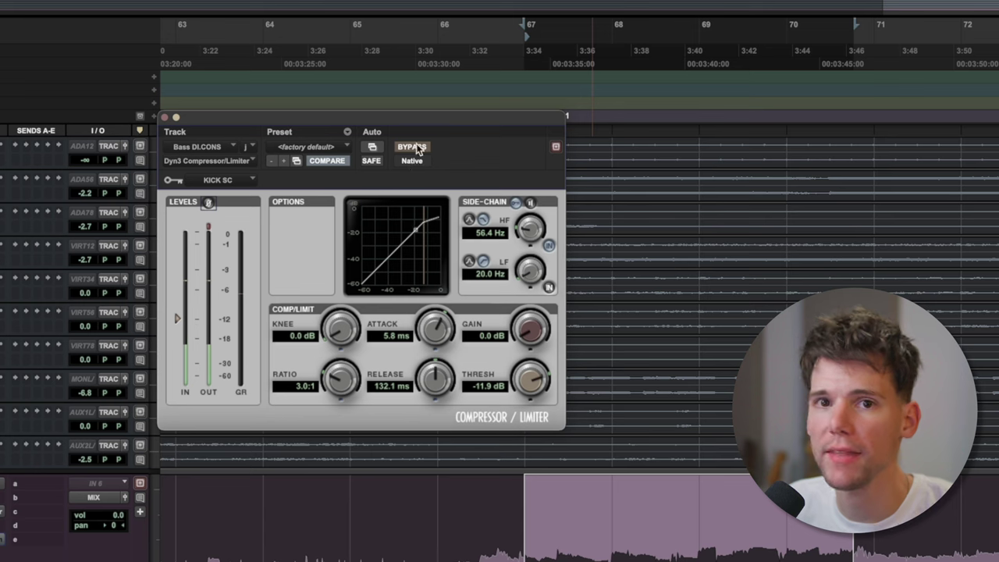
key("space")
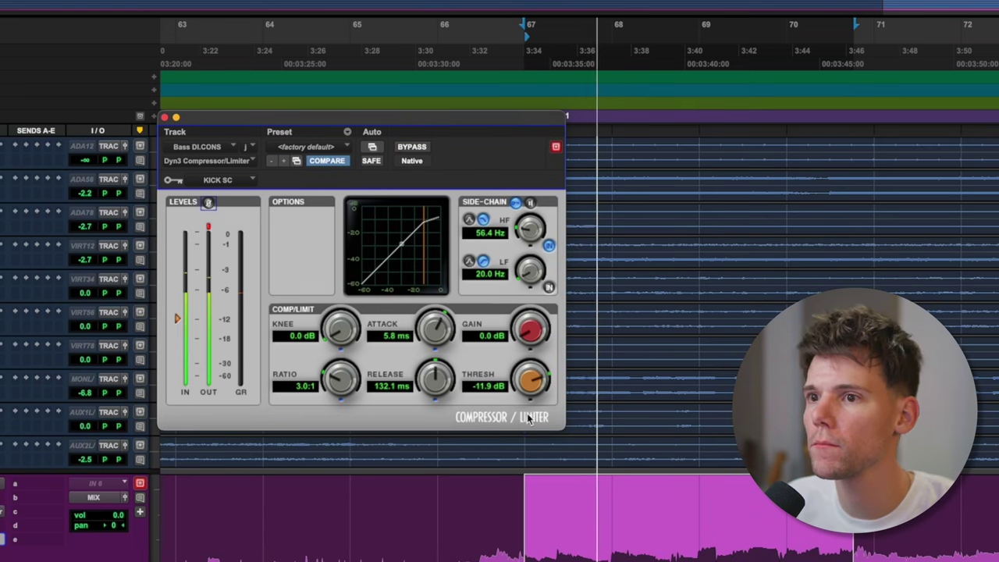
left_click_drag(528, 382, 528, 376)
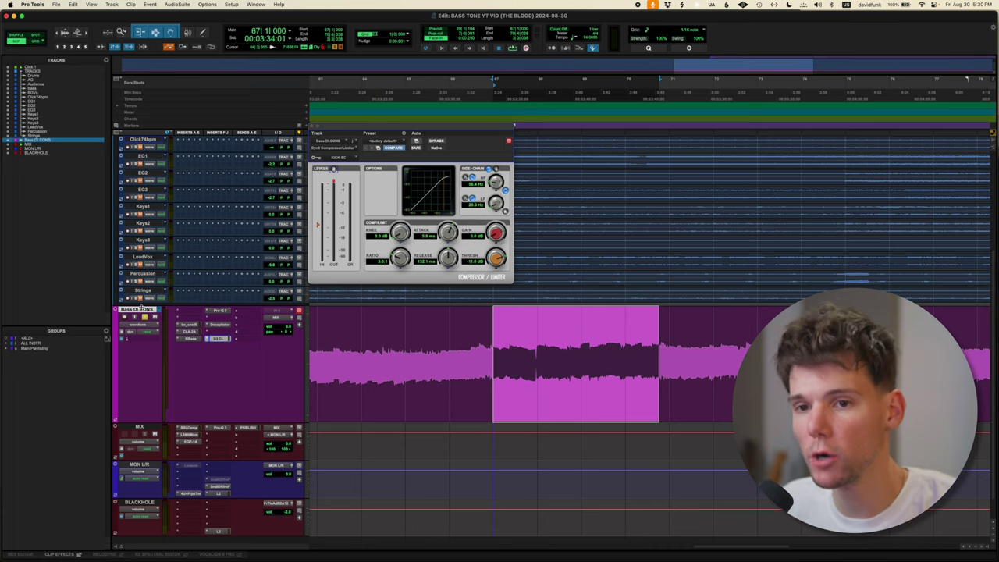
- Bypass all bass plugins, close the compressor window, and play the raw bass over a slightly extended selection
key("super+b")
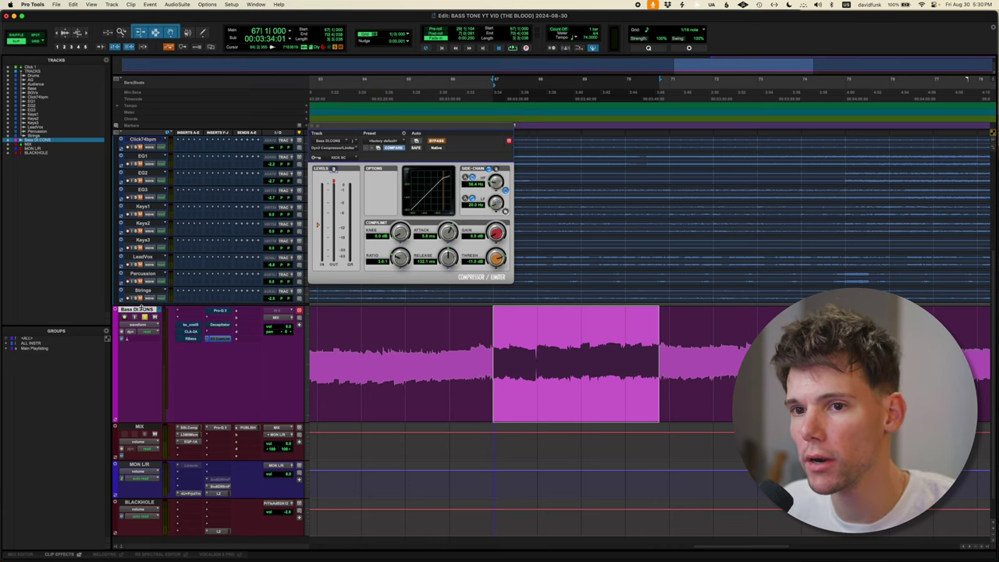
key("super+w")
key("space")
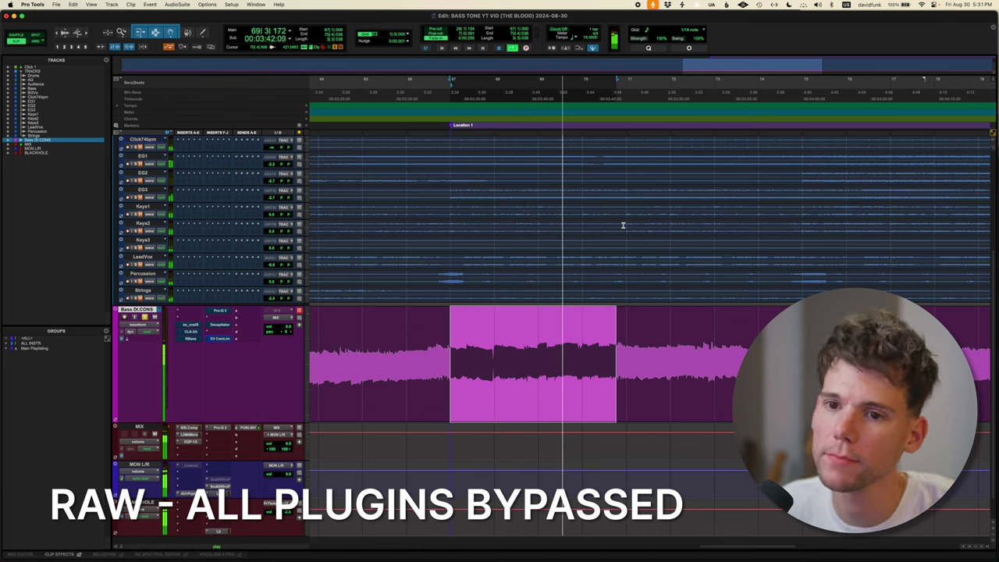
left_click(626, 319, "shift")
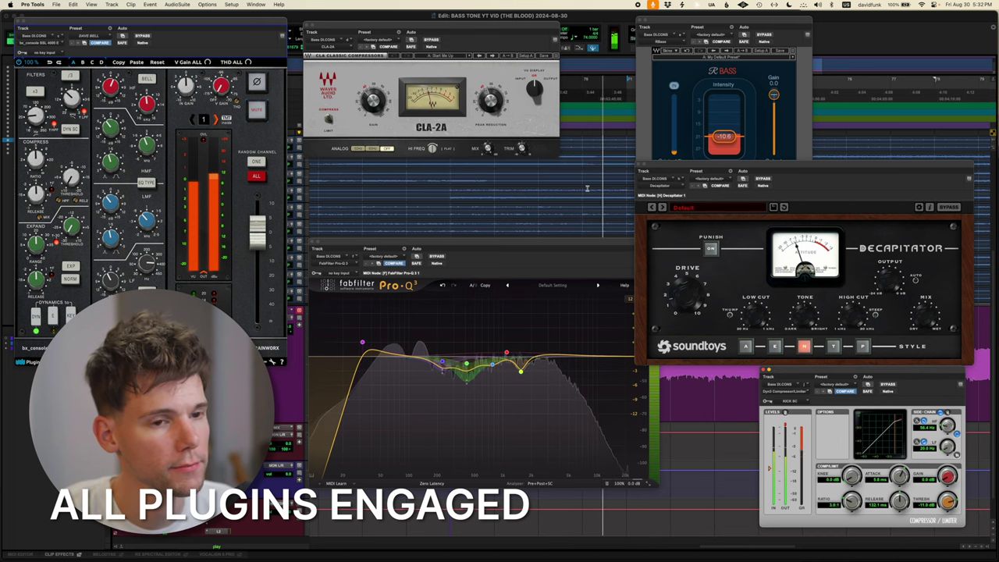
- Stop playback of the fully processed bass
key("space")
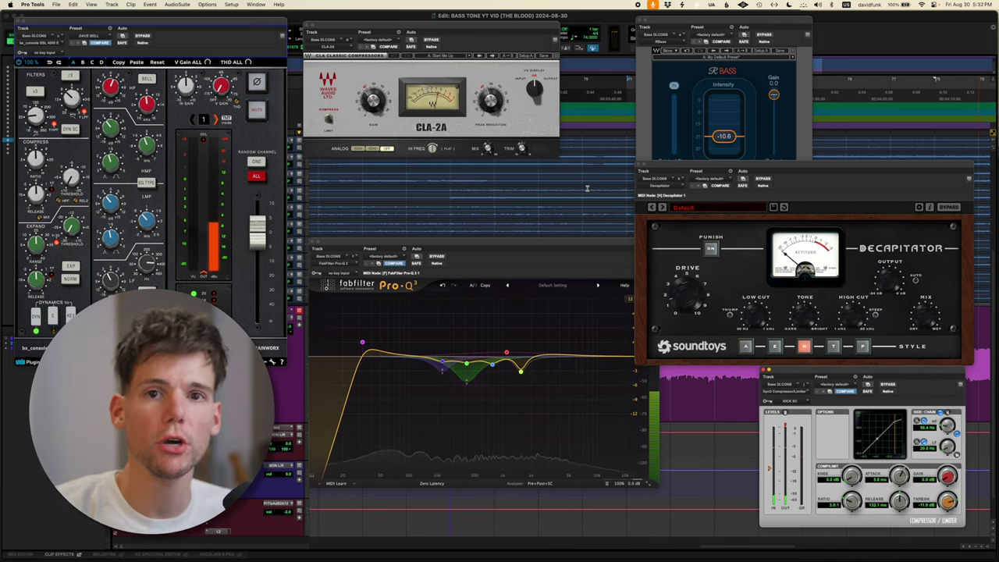